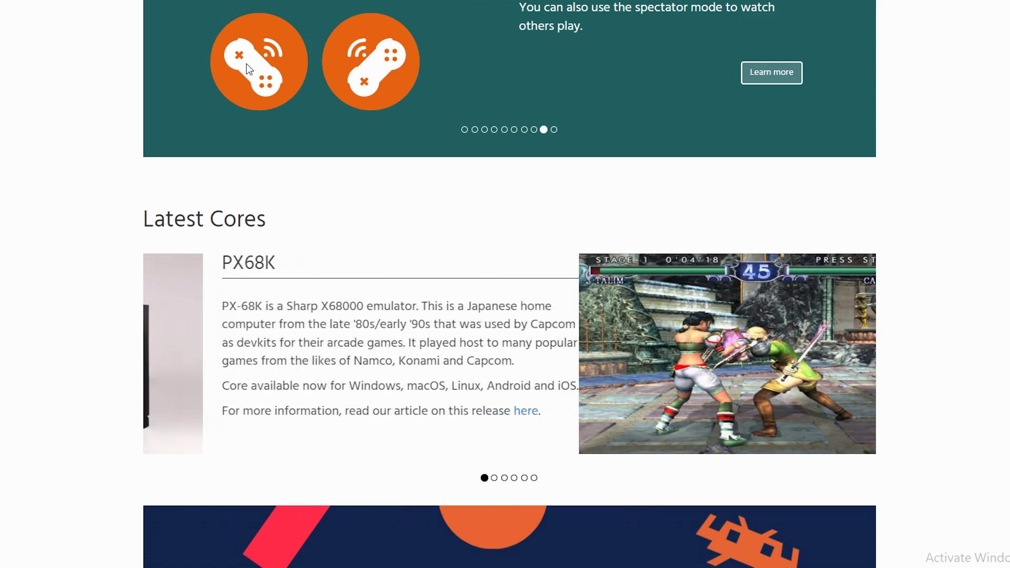
Look over the features and latest cores sections of the RetroArch home page
{"action": "scroll", "coordinate": [246, 64], "scroll_direction": "down", "scroll_amount": 2}
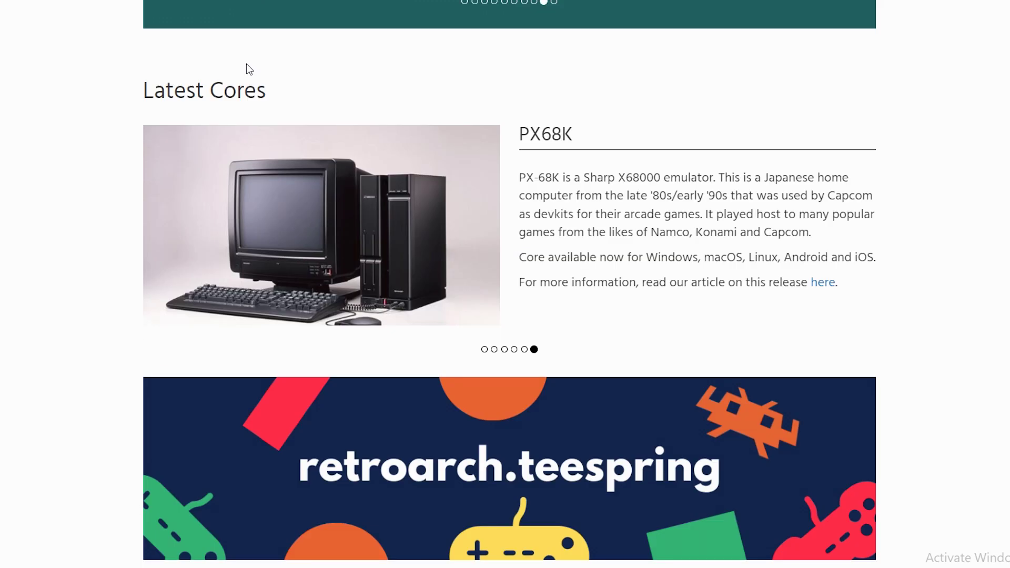
{"action": "scroll", "coordinate": [247, 64], "scroll_direction": "up", "scroll_amount": 2}
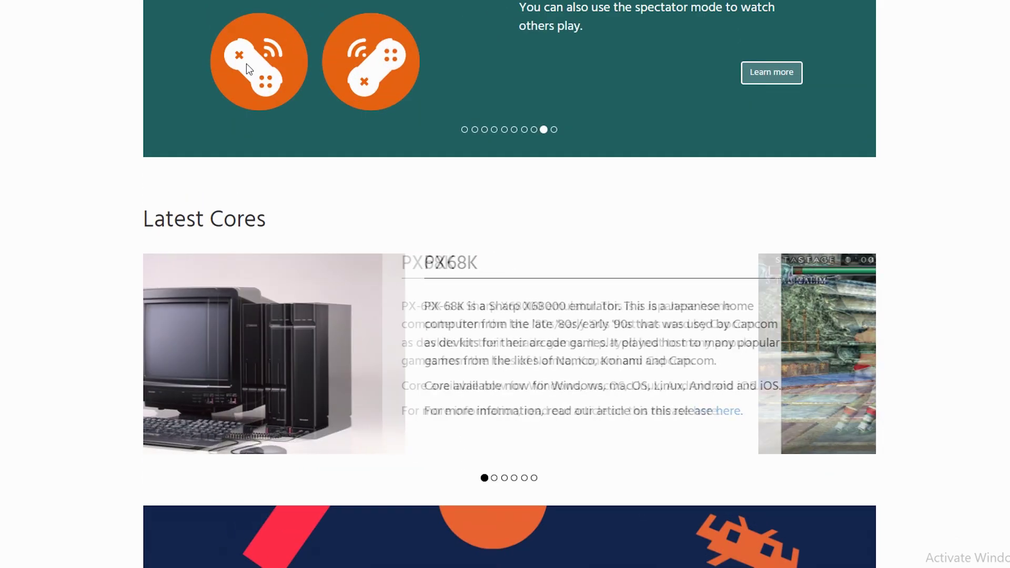
{"action": "scroll", "coordinate": [246, 63], "scroll_direction": "up", "scroll_amount": 1}
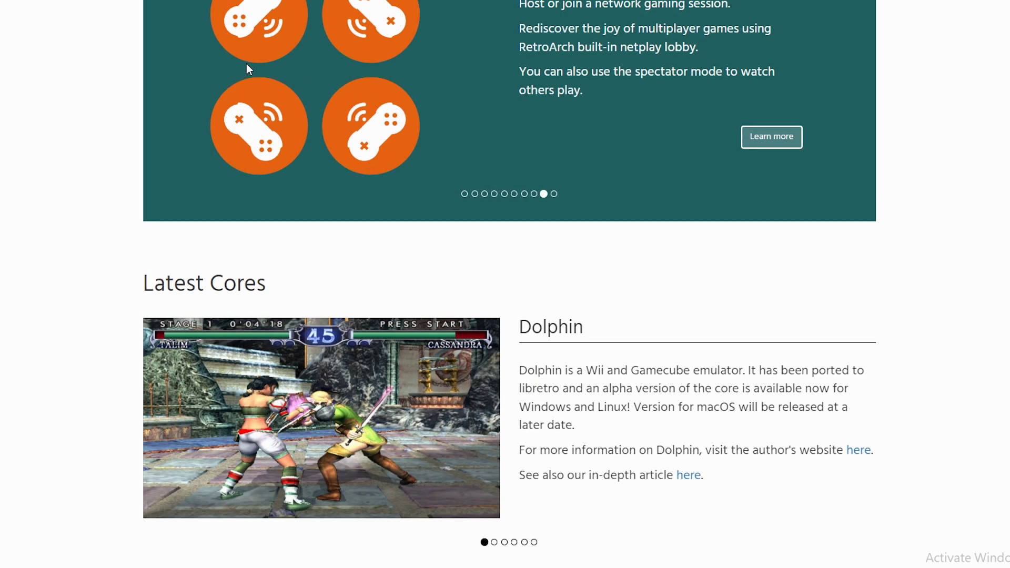
{"action": "scroll", "coordinate": [247, 64], "scroll_direction": "up", "scroll_amount": 1}
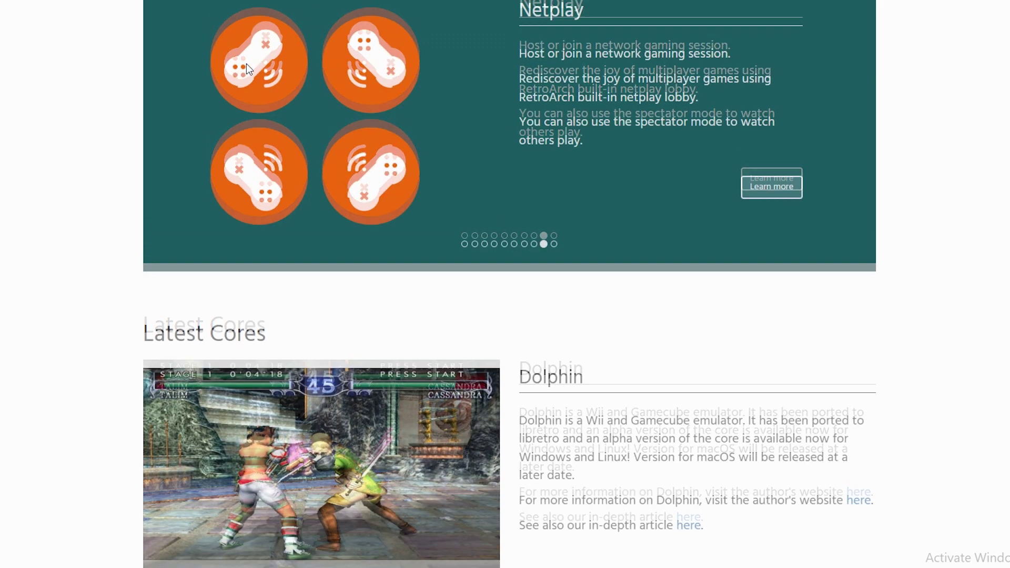
{"action": "scroll", "coordinate": [246, 65], "scroll_direction": "up", "scroll_amount": 4}
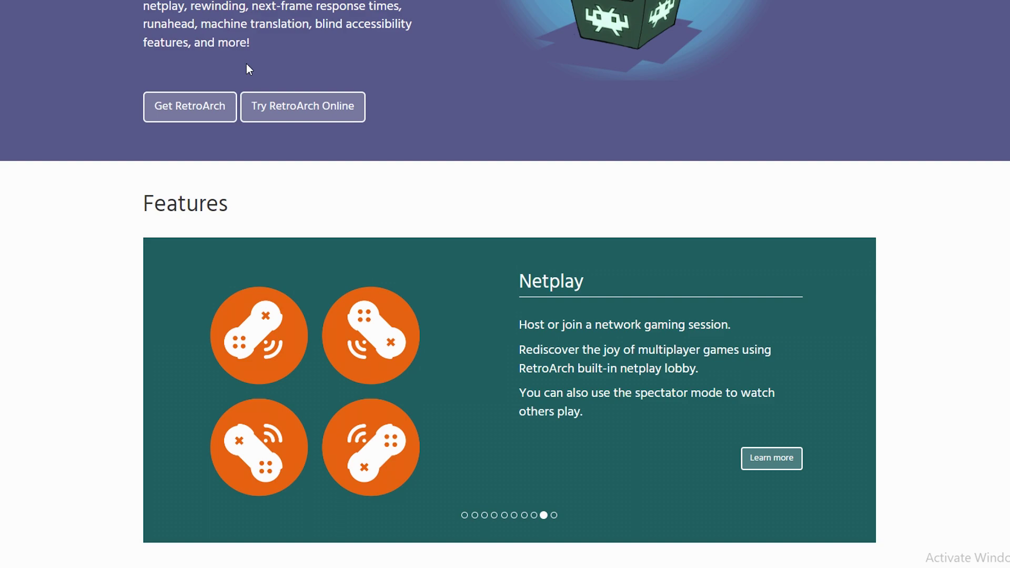
{"action": "scroll", "coordinate": [247, 64], "scroll_direction": "up", "scroll_amount": 2}
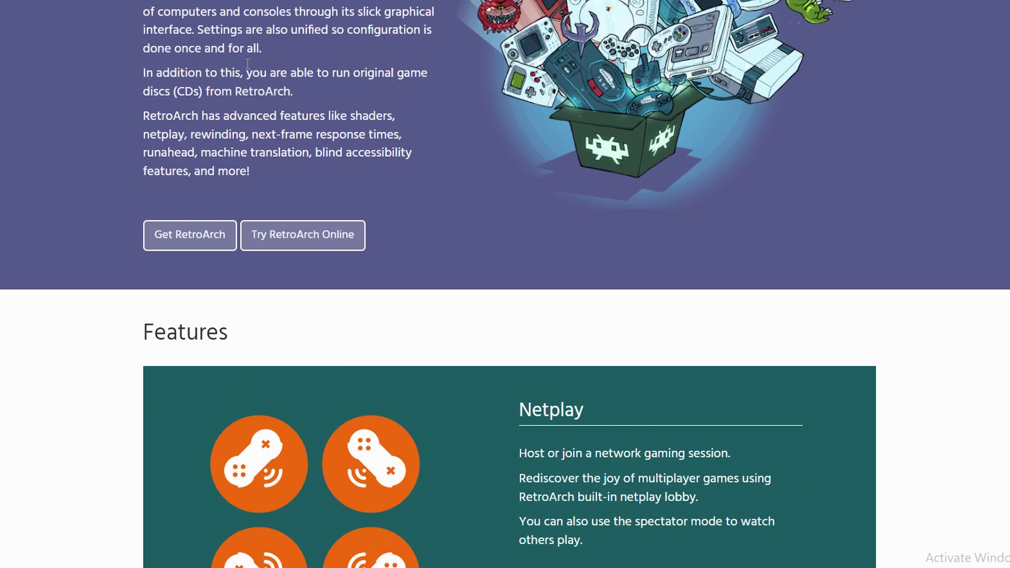
{"action": "scroll", "coordinate": [247, 64], "scroll_direction": "up", "scroll_amount": 4}
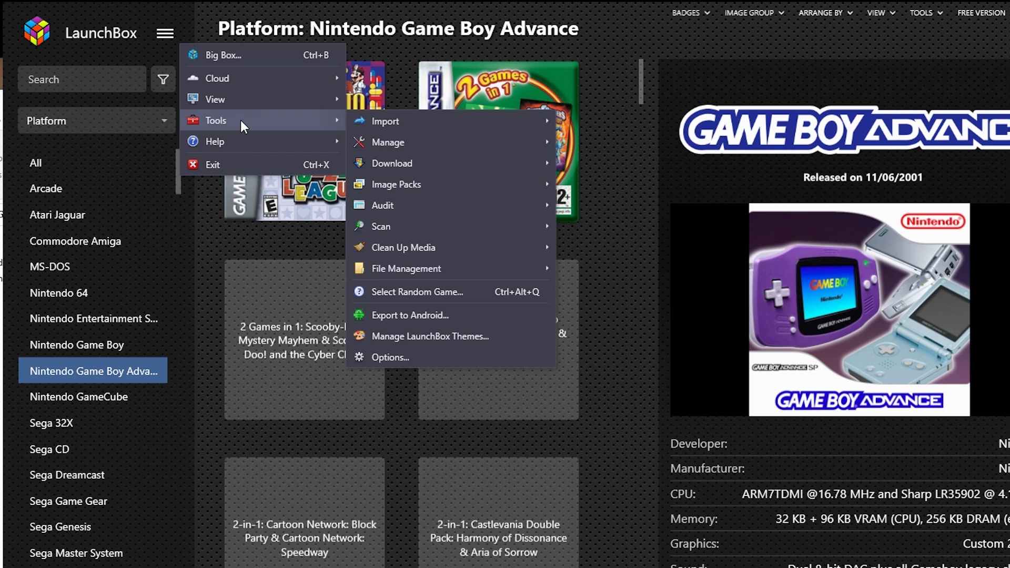
Switch to LaunchBox and start the update of its RetroArch emulator
{"action": "mouse_move", "coordinate": [450, 247]}
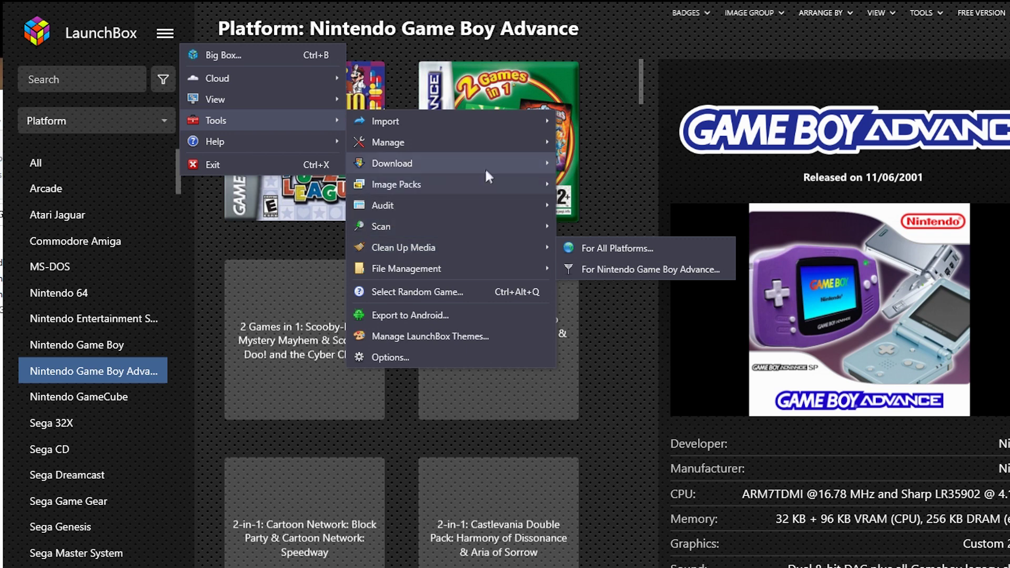
{"action": "mouse_move", "coordinate": [489, 165]}
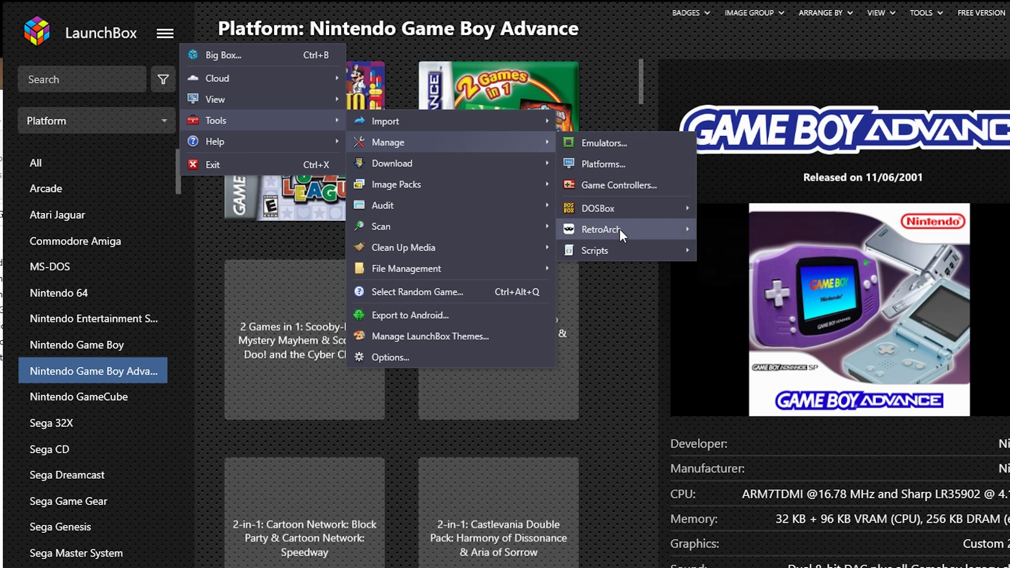
{"action": "mouse_move", "coordinate": [621, 231]}
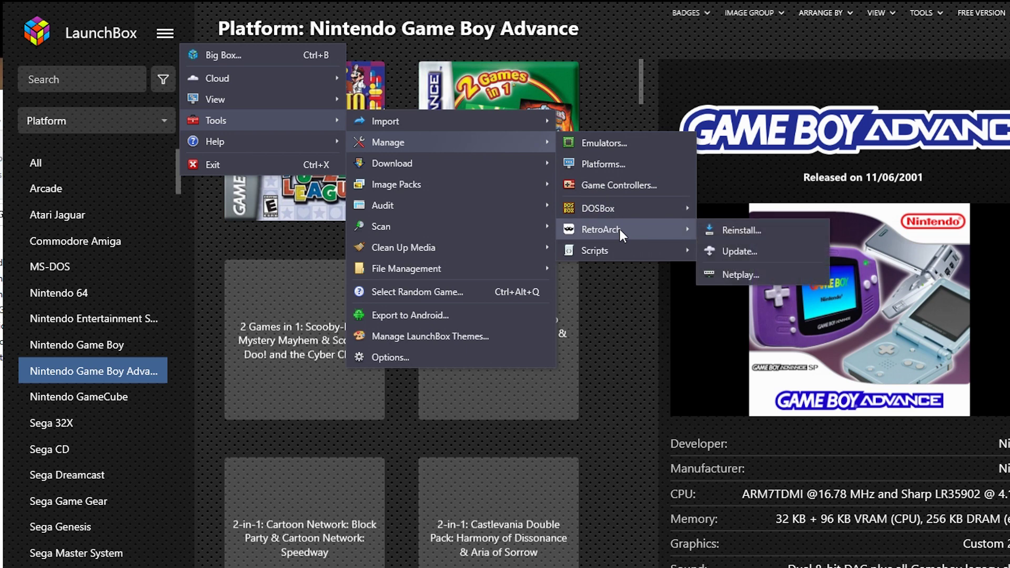
{"action": "left_click", "coordinate": [753, 251]}
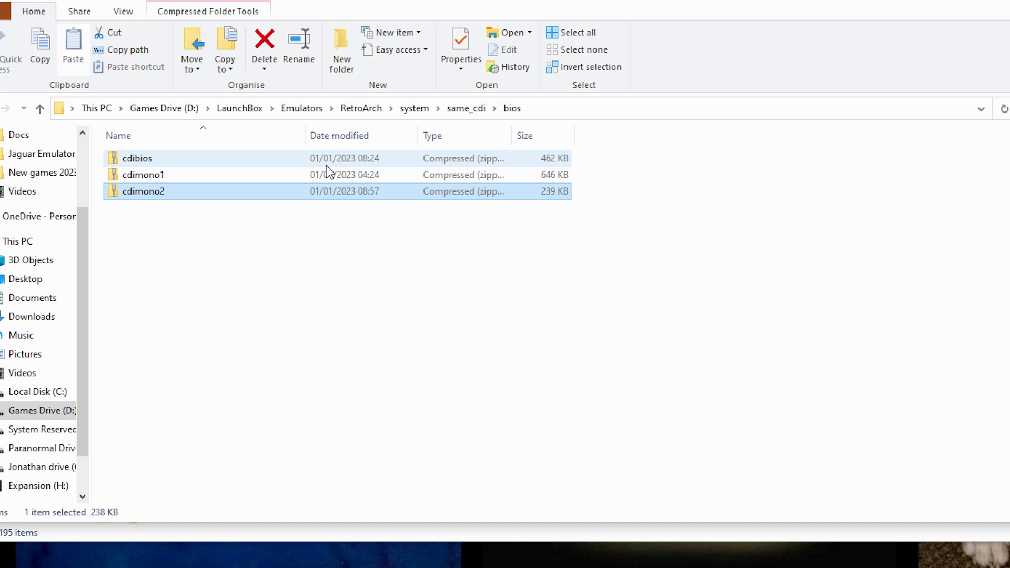
In File Explorer, go back to the RetroArch folder and retrace the path system, same_cdi, bios to examine where the CD-i BIOS files belong
{"action": "key", "text": "BackSpace"}
{"action": "key", "text": "BackSpace"}
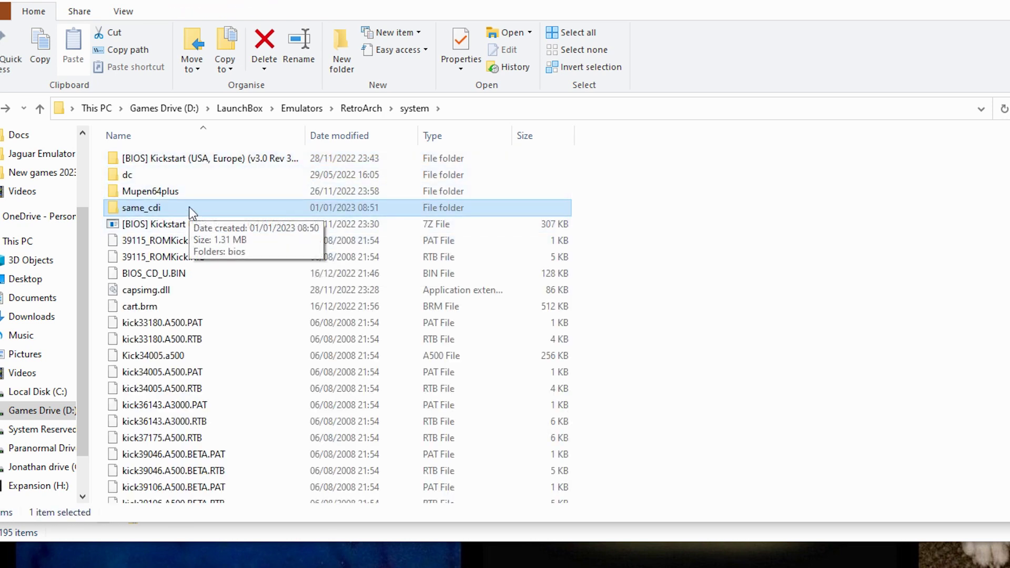
{"action": "key", "text": "BackSpace"}
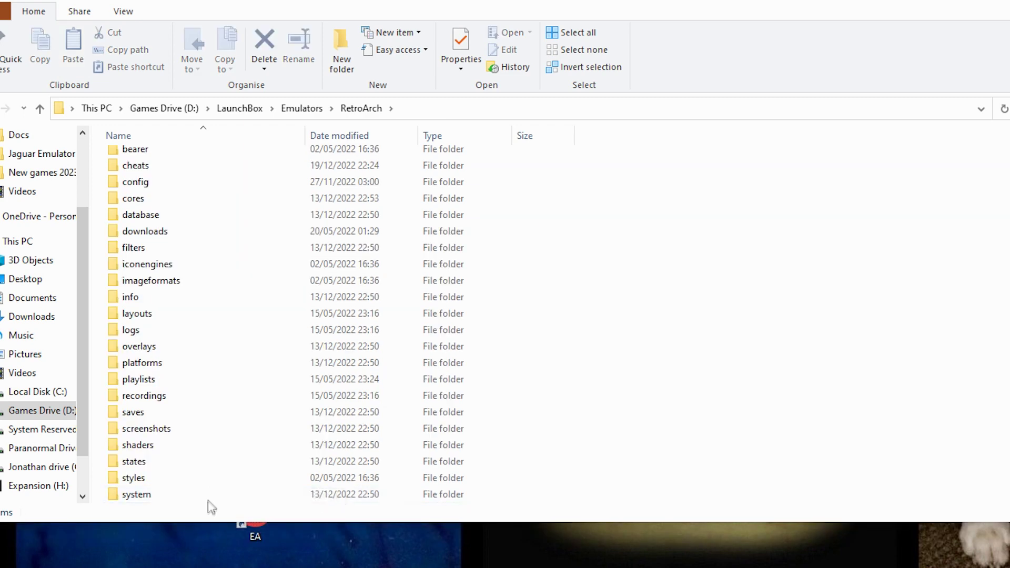
{"action": "double_click", "coordinate": [209, 498]}
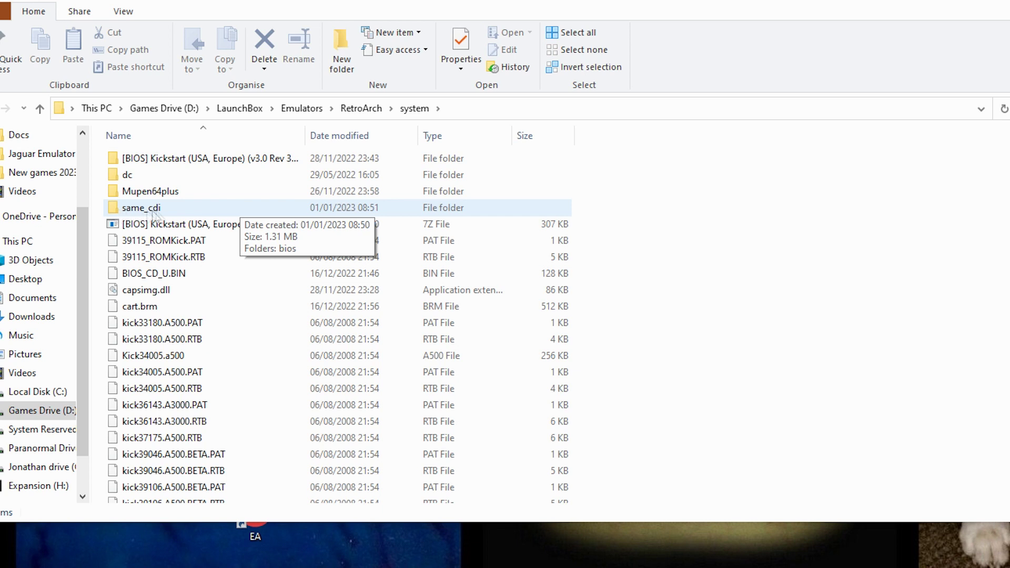
{"action": "double_click", "coordinate": [195, 211]}
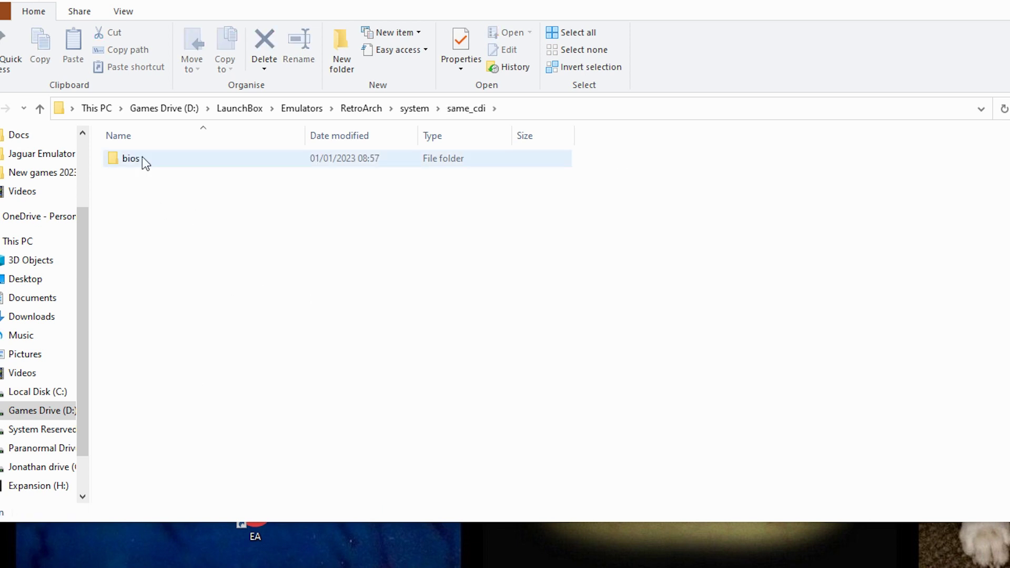
{"action": "mouse_move", "coordinate": [142, 157]}
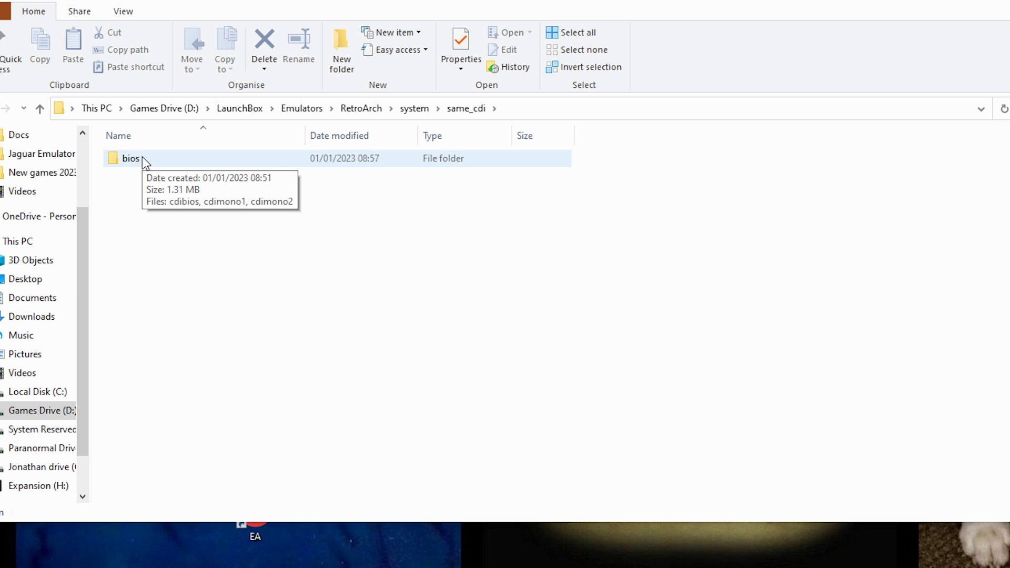
{"action": "double_click", "coordinate": [142, 157]}
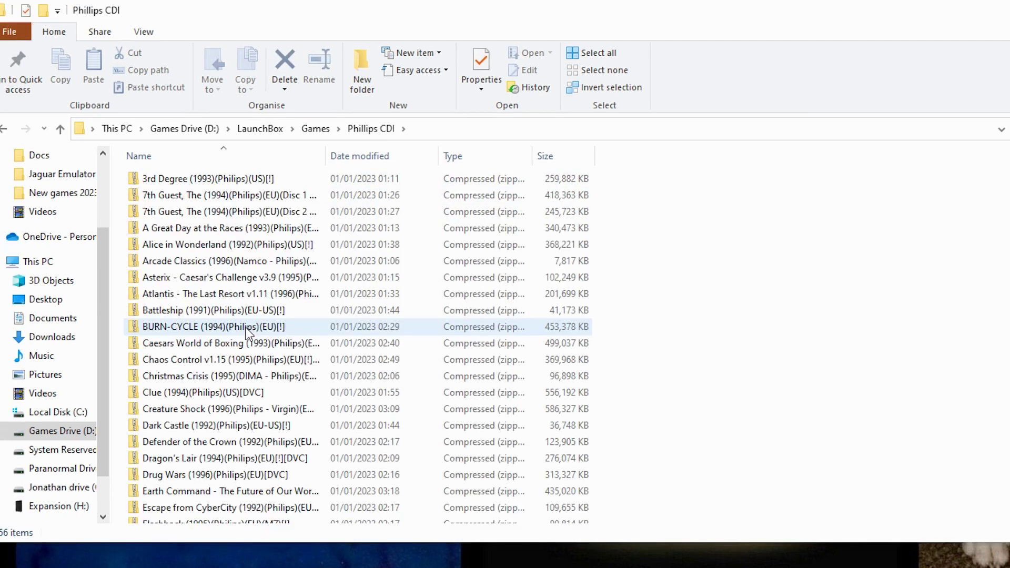
Bring all game archives from the Phillips CDI folder into LaunchBox and import them as ROM files
{"action": "mouse_move", "coordinate": [246, 330]}
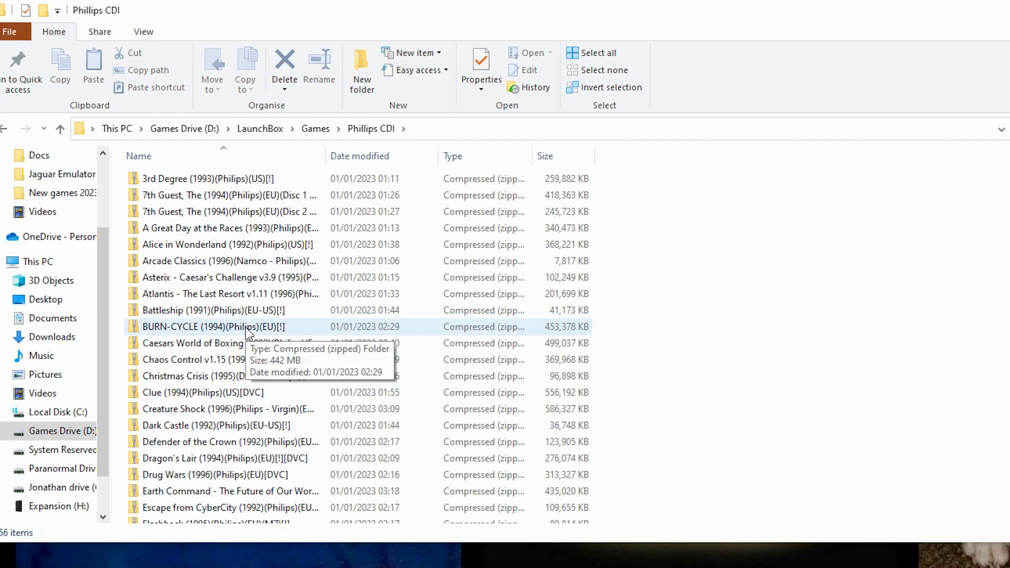
{"action": "key", "text": "ctrl+a"}
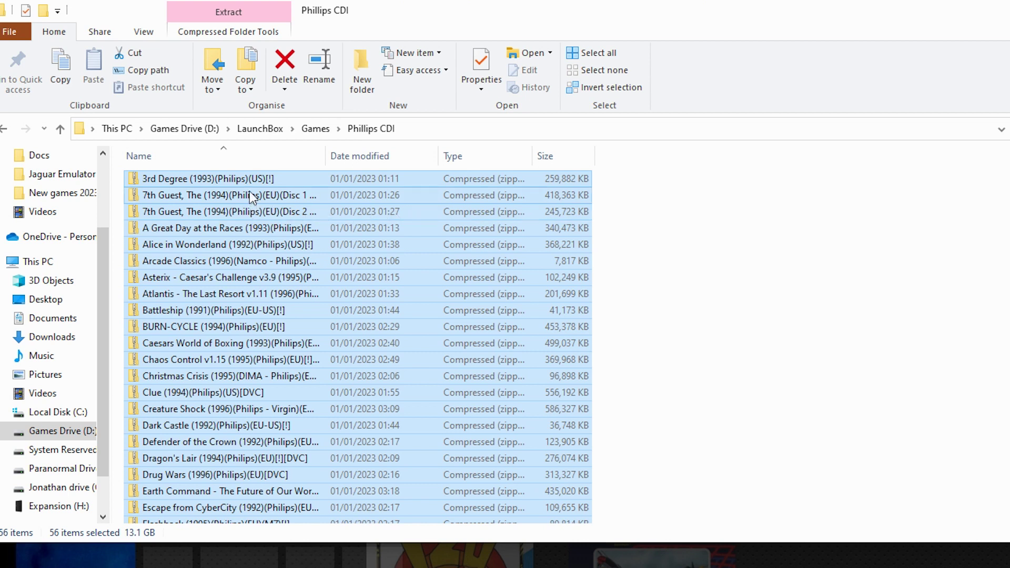
{"action": "left_click_drag", "start_coordinate": [250, 192], "coordinate": [334, 196]}
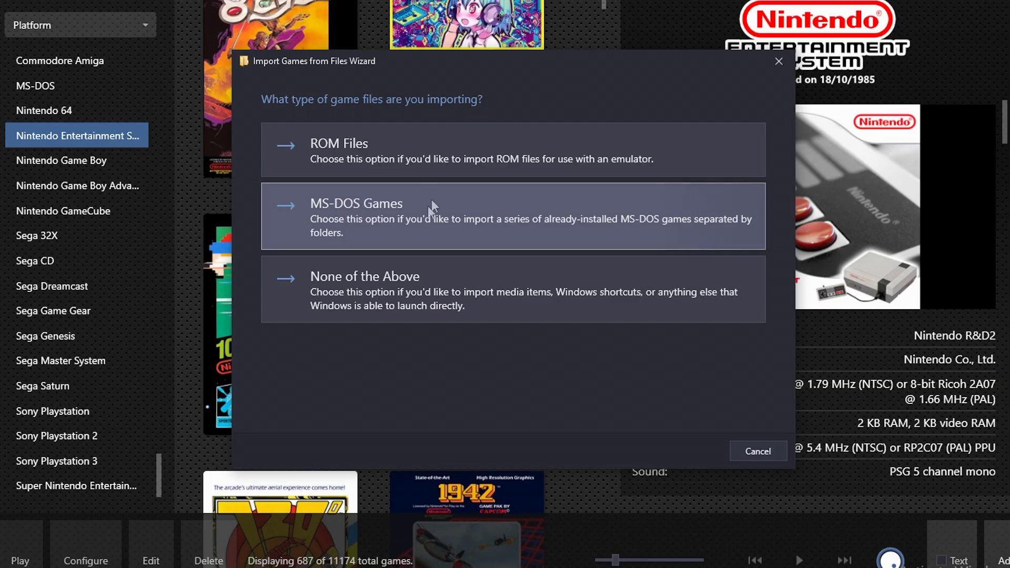
{"action": "left_click", "coordinate": [441, 161]}
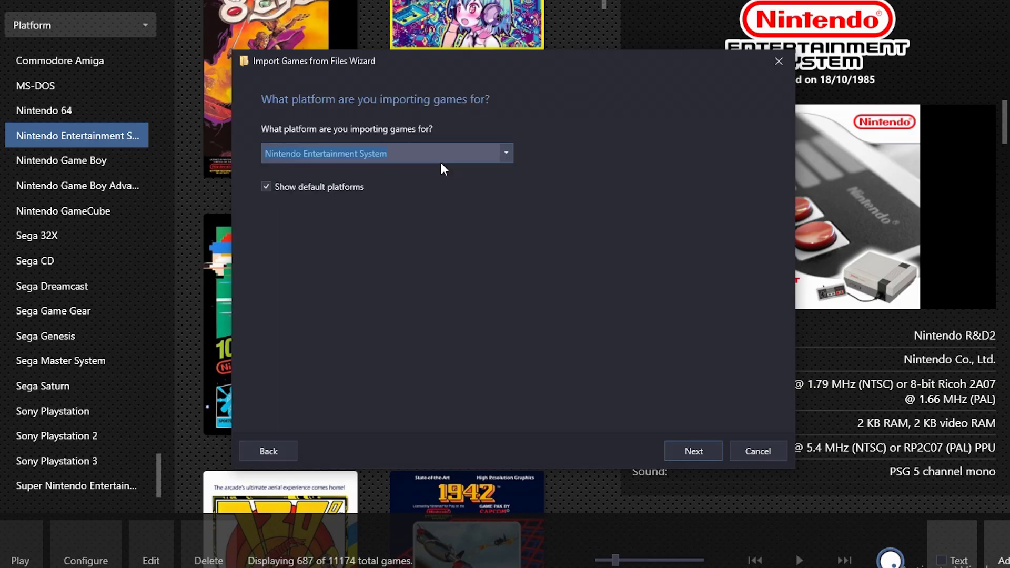
Set the platform for the imported games to Philips CD-i and continue to the emulator choice
{"action": "left_click", "coordinate": [506, 154]}
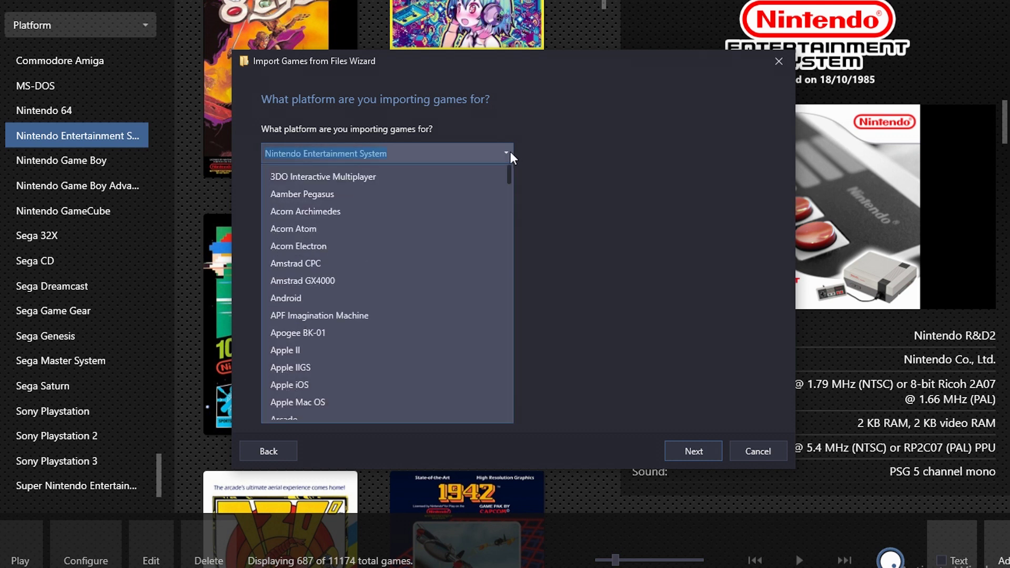
{"action": "scroll", "coordinate": [461, 253], "scroll_direction": "down", "scroll_amount": 4}
{"action": "scroll", "coordinate": [458, 280], "scroll_direction": "down", "scroll_amount": 2}
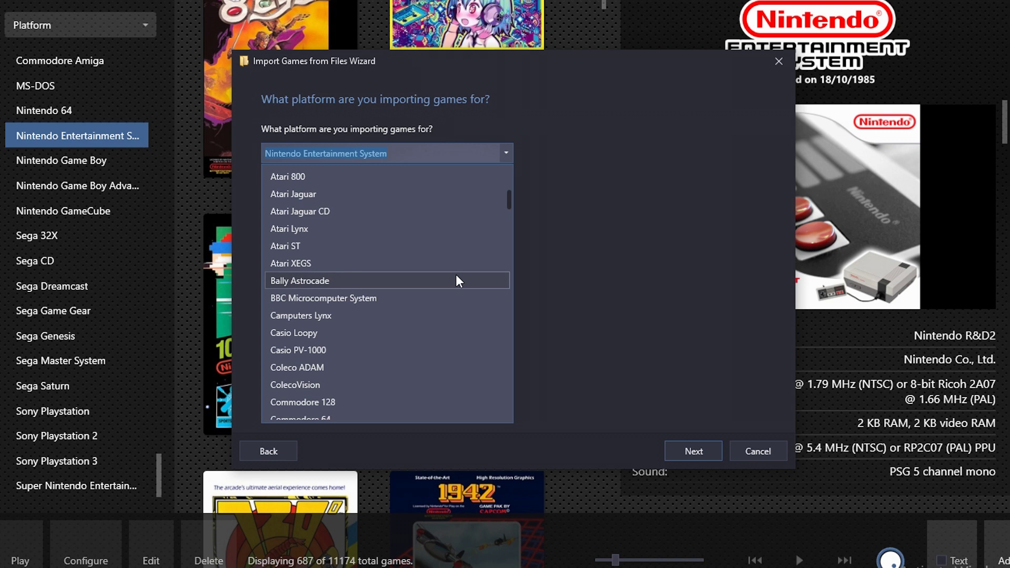
{"action": "scroll", "coordinate": [456, 277], "scroll_direction": "down", "scroll_amount": 8}
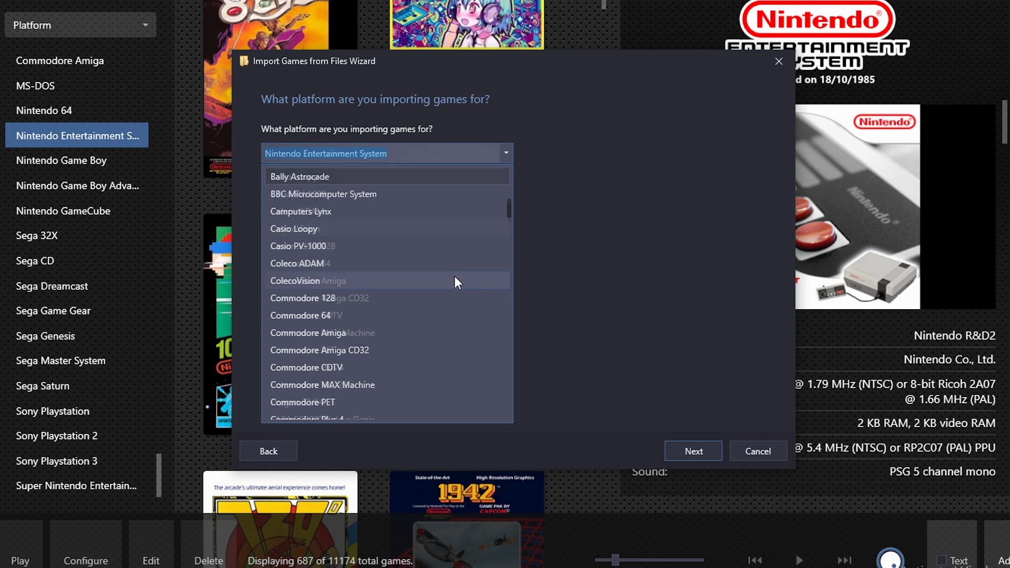
{"action": "scroll", "coordinate": [452, 280], "scroll_direction": "down", "scroll_amount": 7}
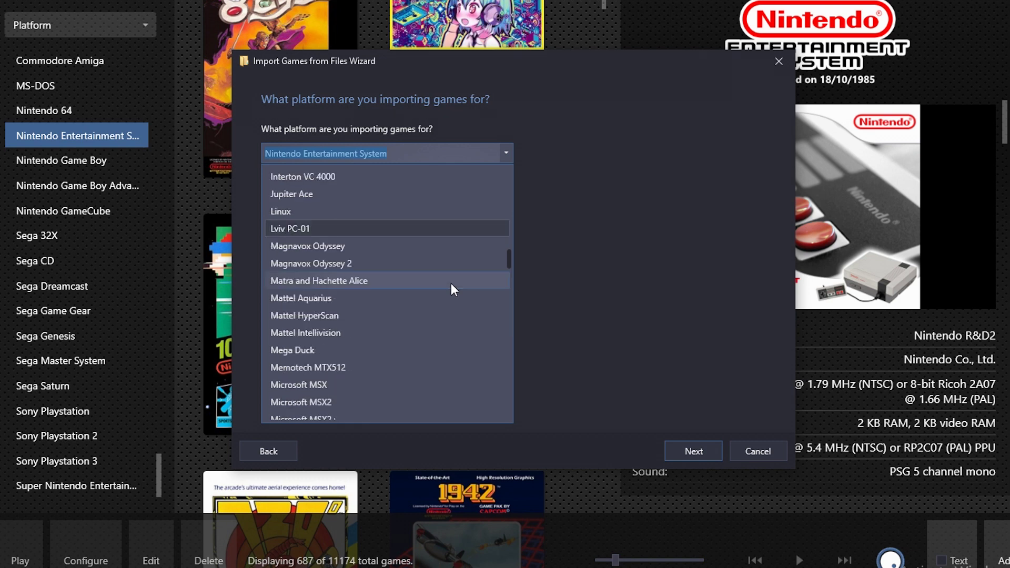
{"action": "scroll", "coordinate": [451, 283], "scroll_direction": "down", "scroll_amount": 5}
{"action": "scroll", "coordinate": [449, 285], "scroll_direction": "down", "scroll_amount": 8}
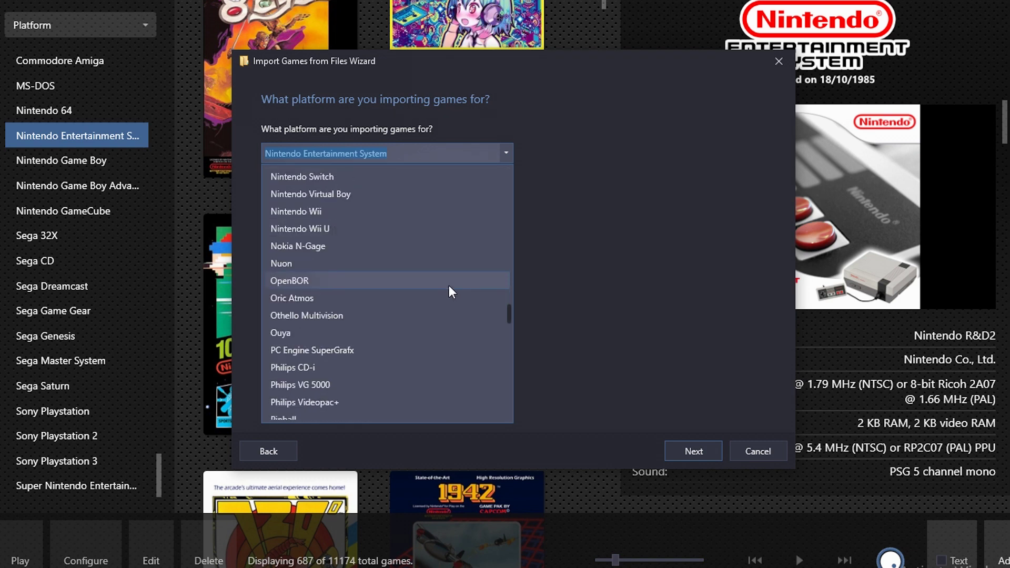
{"action": "left_click", "coordinate": [424, 367]}
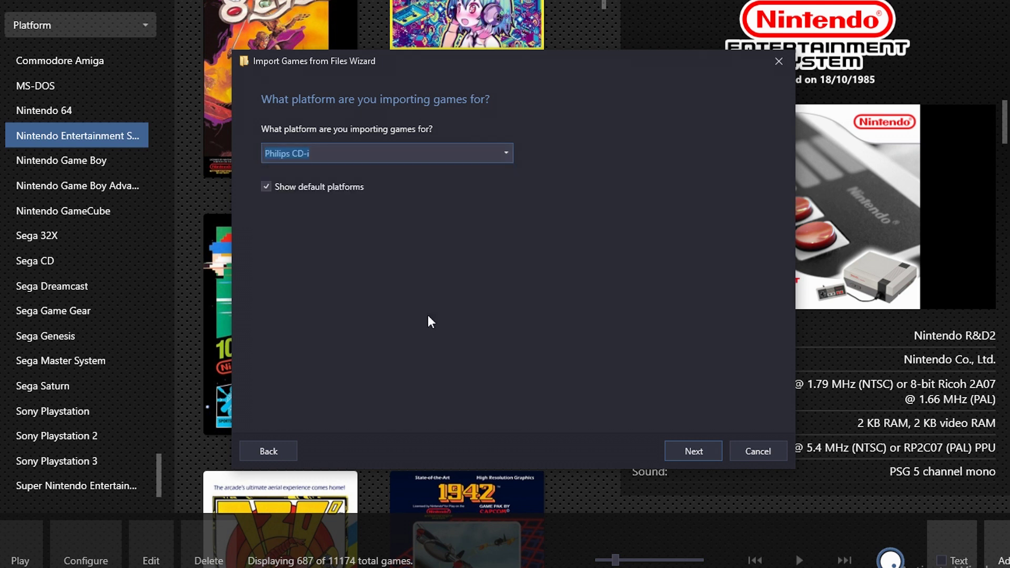
{"action": "left_click", "coordinate": [705, 452]}
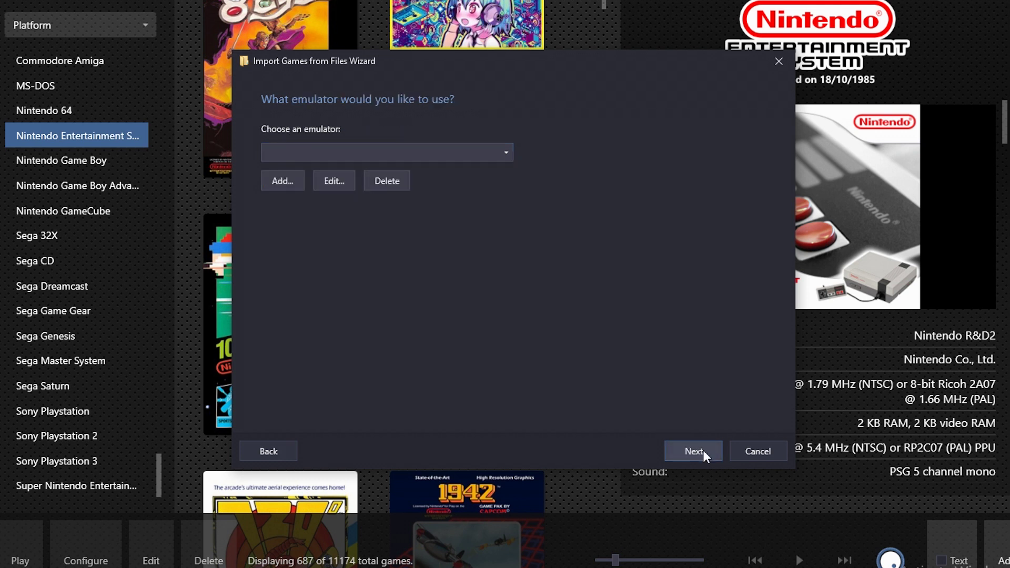
Choose RetroArch as the emulator with the same_cdi_libretro core and continue to the file copy or move options
{"action": "left_click", "coordinate": [499, 153]}
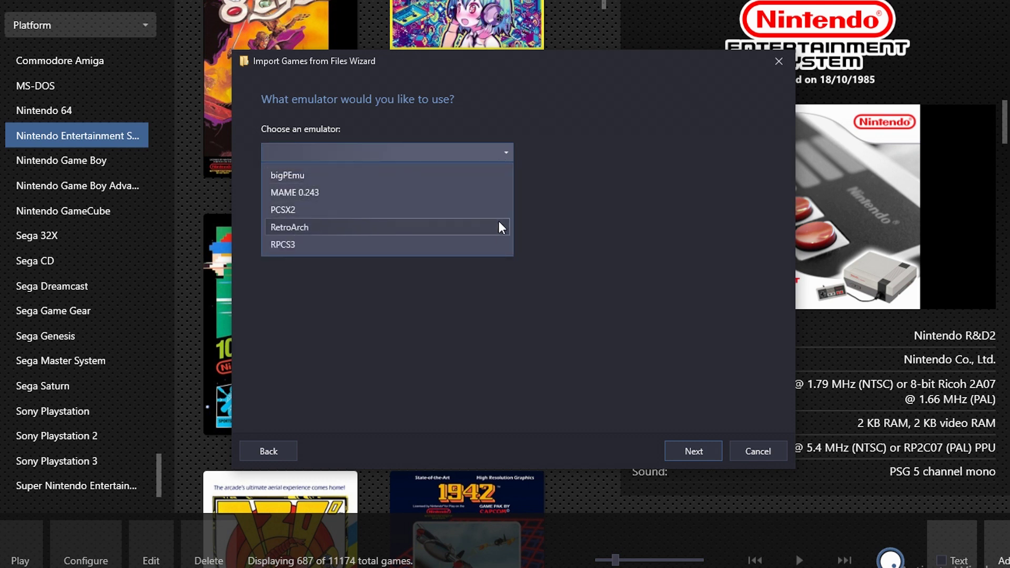
{"action": "left_click", "coordinate": [414, 230]}
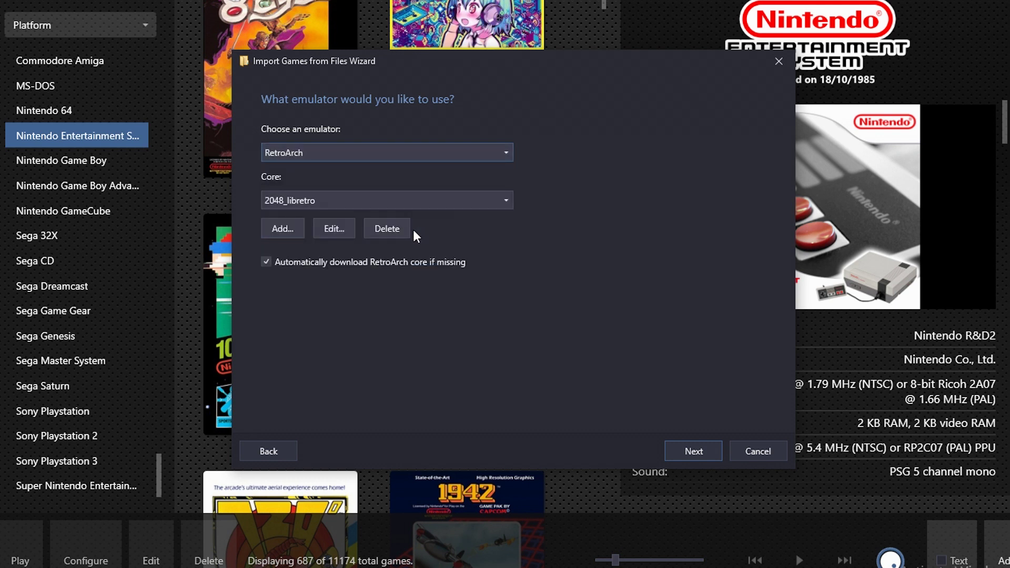
{"action": "left_click", "coordinate": [508, 199]}
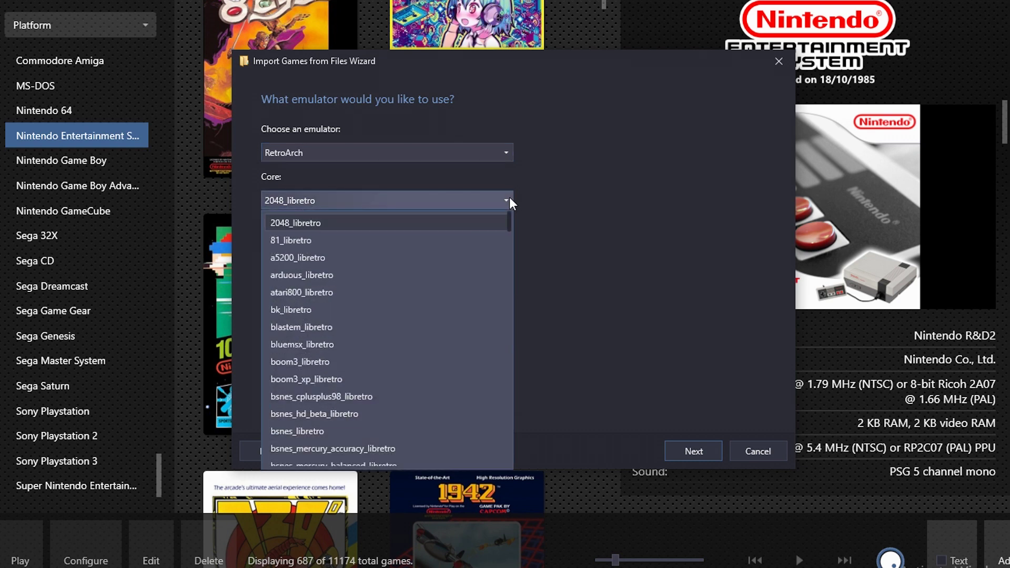
{"action": "key", "text": "s"}
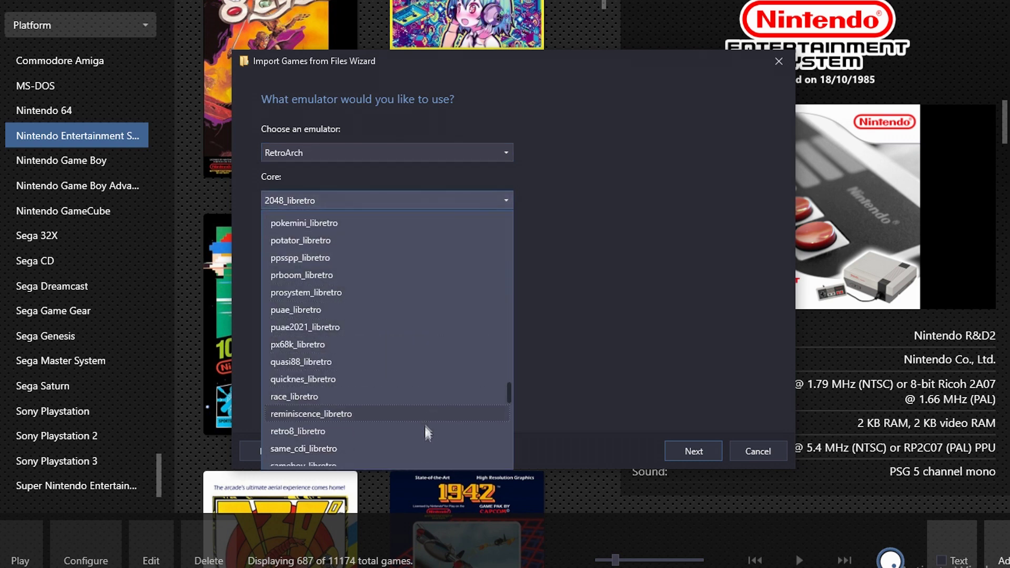
{"action": "scroll", "coordinate": [424, 448], "scroll_direction": "down", "scroll_amount": 1}
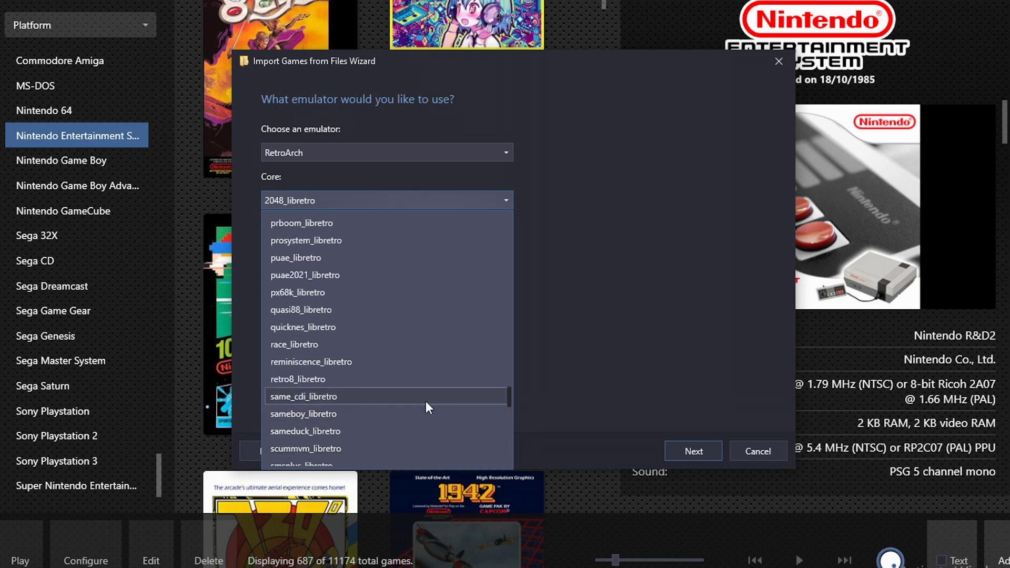
{"action": "left_click", "coordinate": [425, 400]}
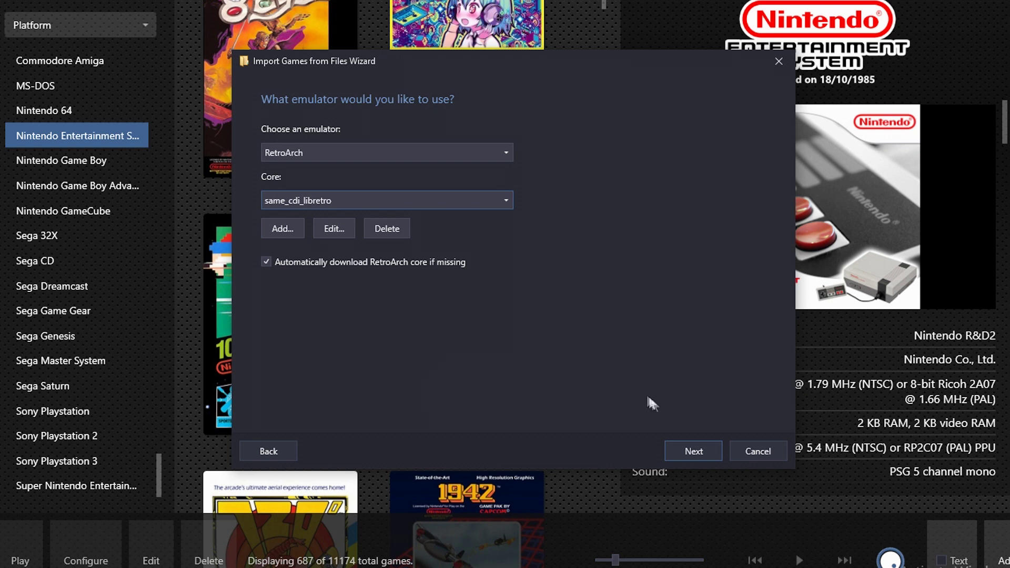
{"action": "left_click", "coordinate": [688, 451]}
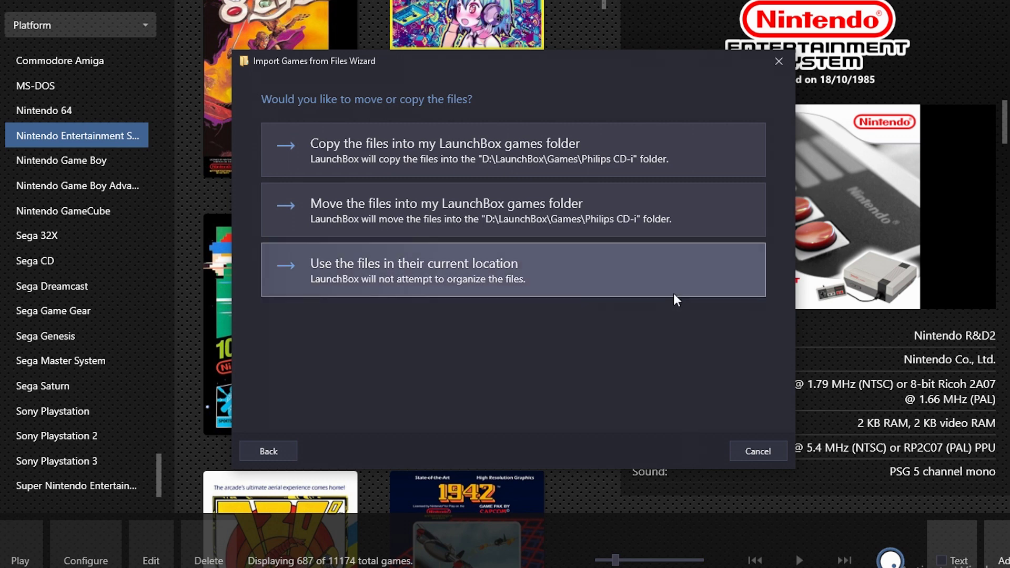
Keep the game files in their current location and accept the default metadata, image and EmuMovies download settings for the import
{"action": "left_click", "coordinate": [674, 291]}
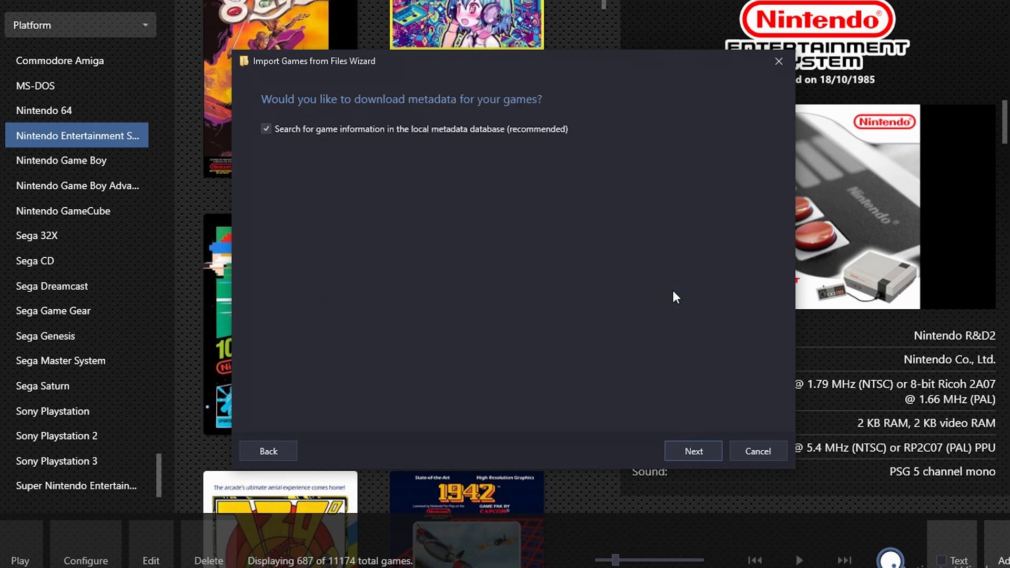
{"action": "left_click", "coordinate": [693, 451]}
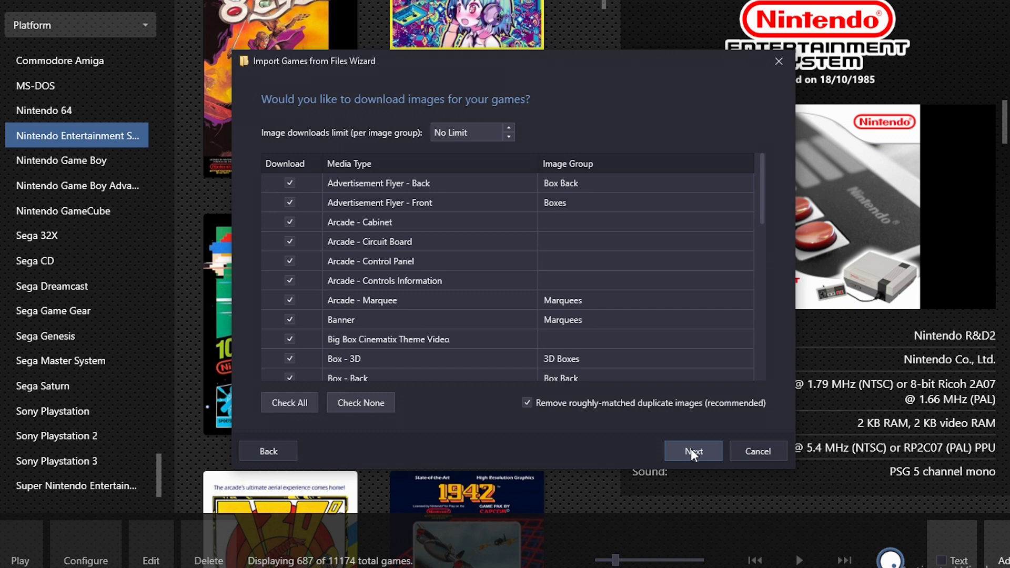
{"action": "left_click", "coordinate": [690, 451]}
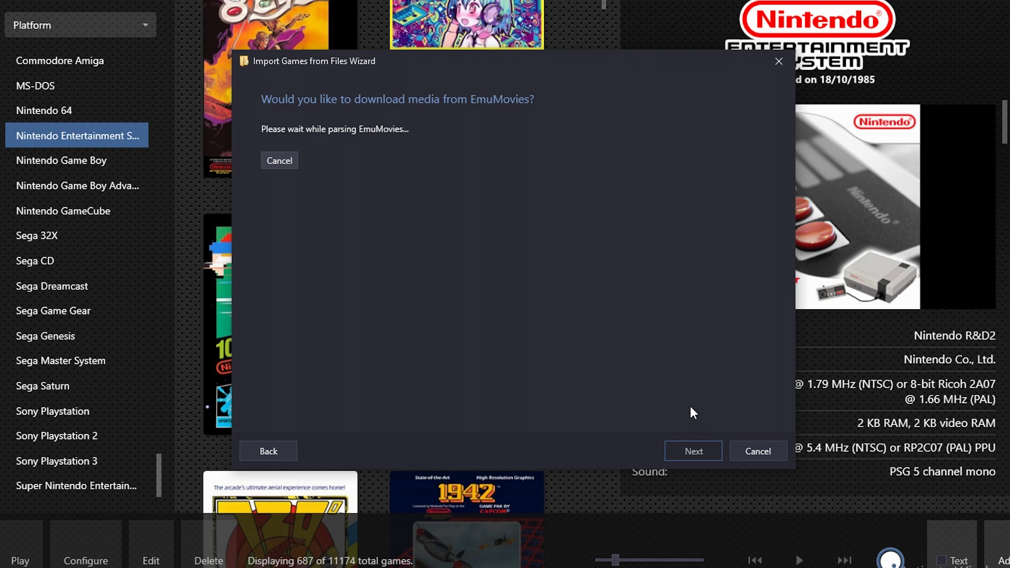
{"action": "left_click", "coordinate": [697, 451]}
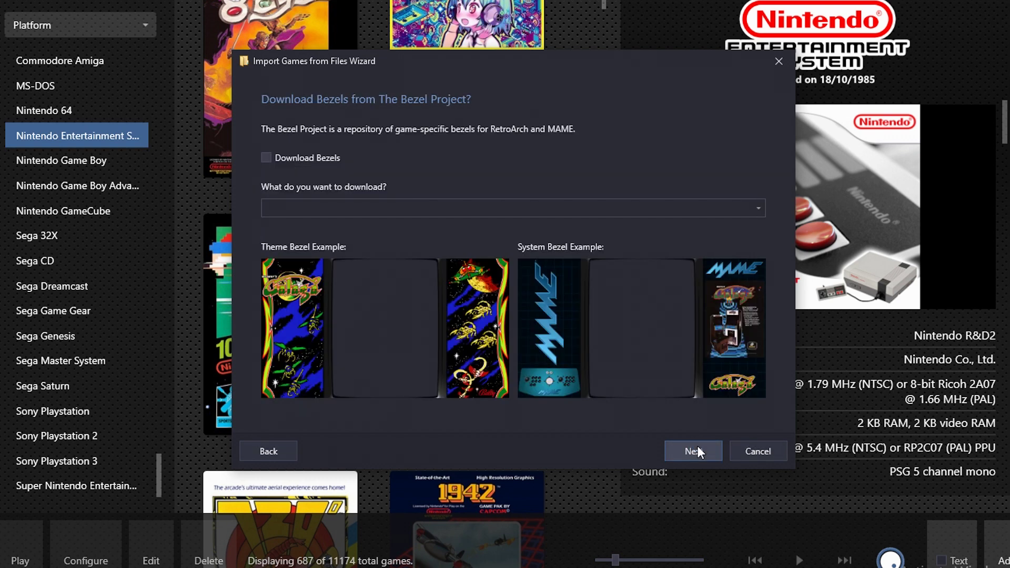
Skip the bezel download, keep the default custom import options, review the list of games and finish the import
{"action": "left_click", "coordinate": [697, 451]}
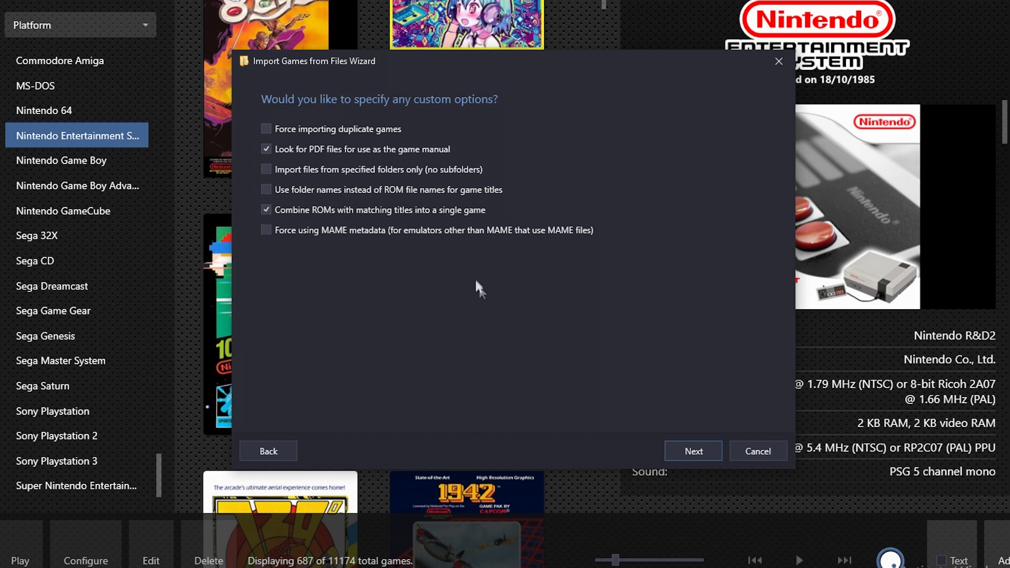
{"action": "left_click", "coordinate": [697, 451]}
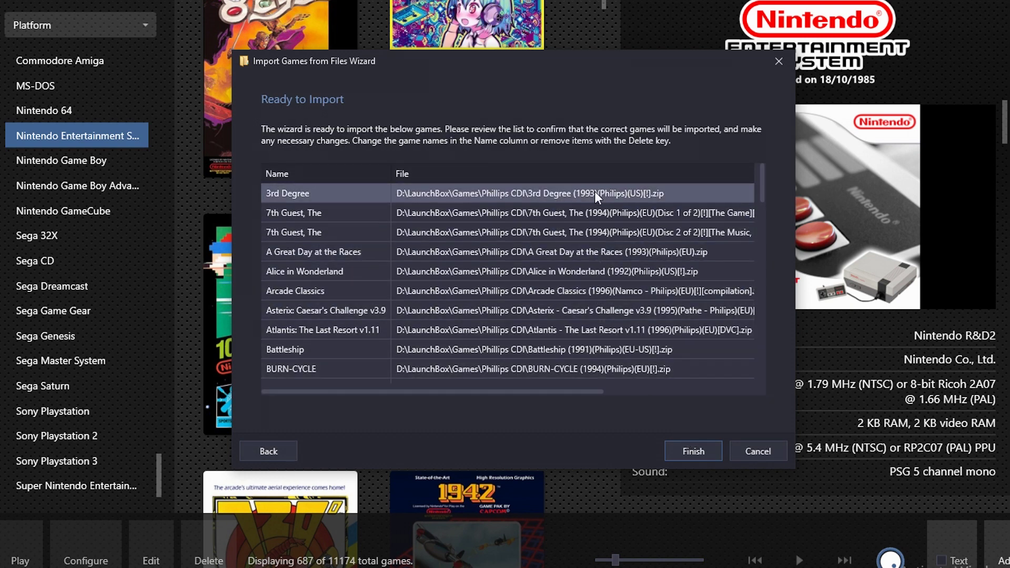
{"action": "scroll", "coordinate": [596, 279], "scroll_direction": "down", "scroll_amount": 1}
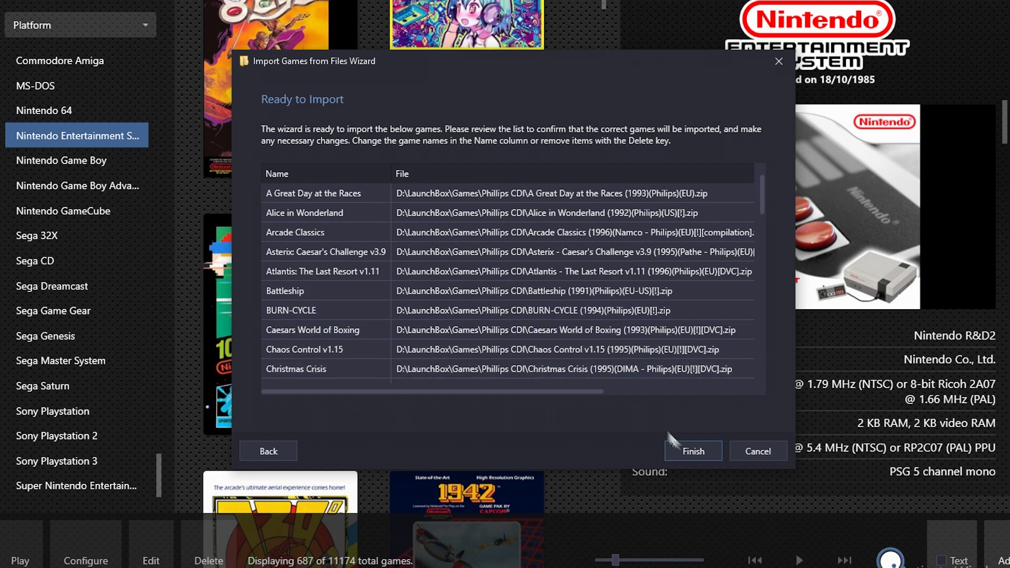
{"action": "left_click", "coordinate": [692, 451]}
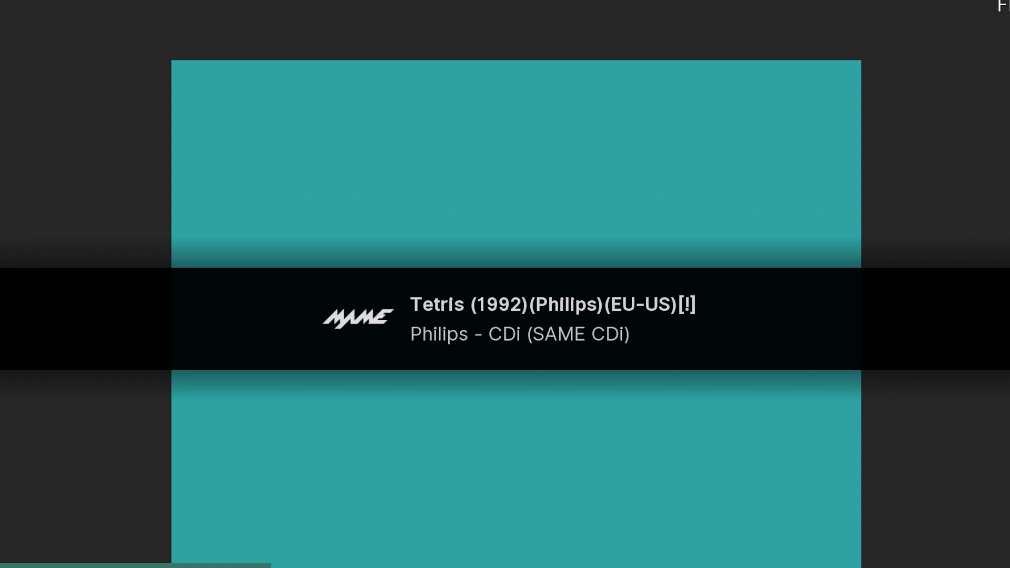
In RetroArch, restart the running Tetris game from the beginning
{"action": "key", "text": "F1"}
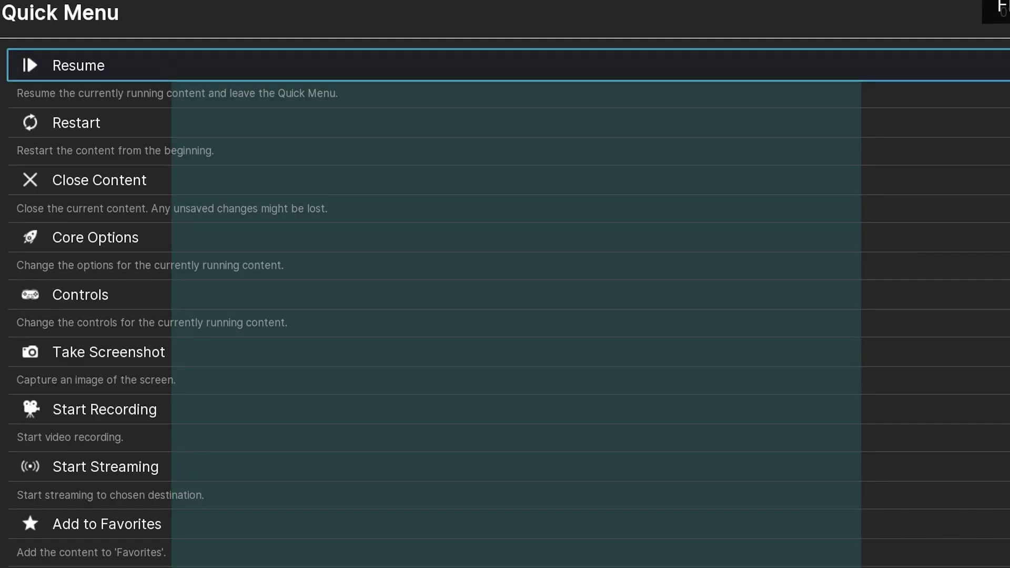
{"action": "key", "text": "Down"}
{"action": "key", "text": "Return"}
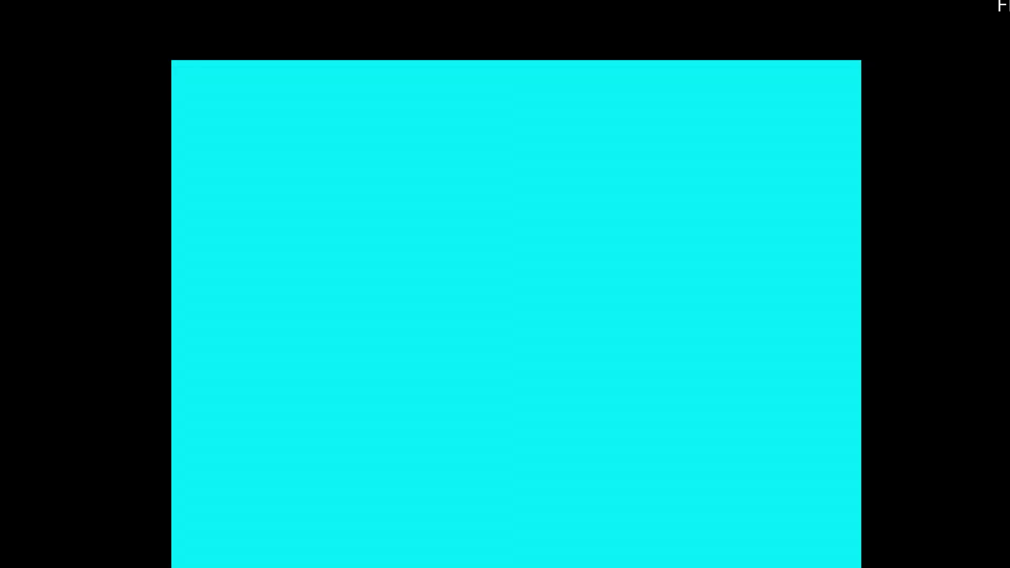